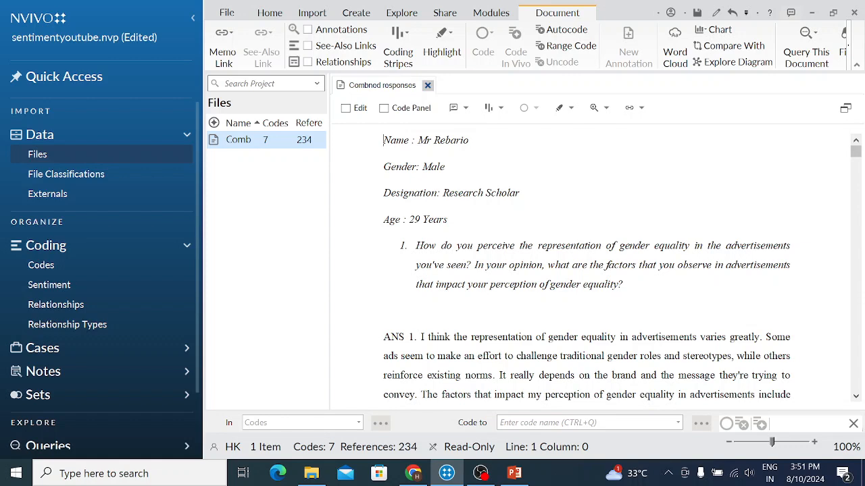
Code the first sentence of ANS 1, "I think the representation of gender equality in advertisements varies greatly.", to the Positive sentiment.
drag(855, 154, 855, 156)
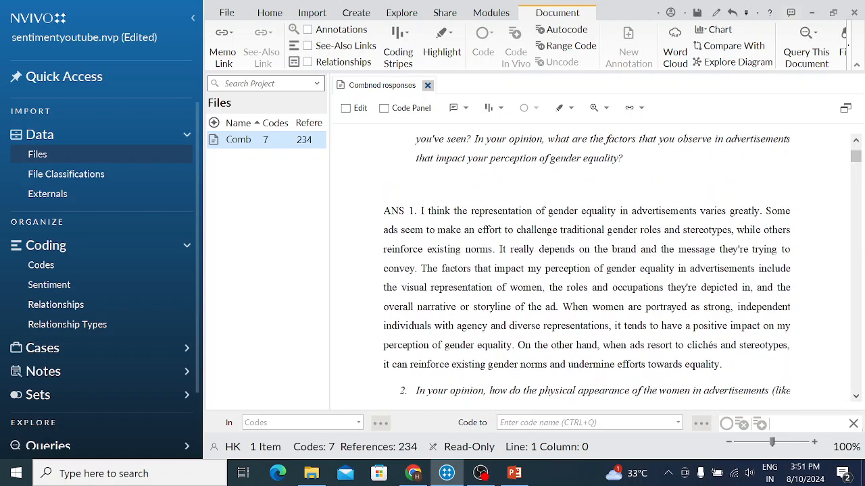
drag(417, 212, 526, 211)
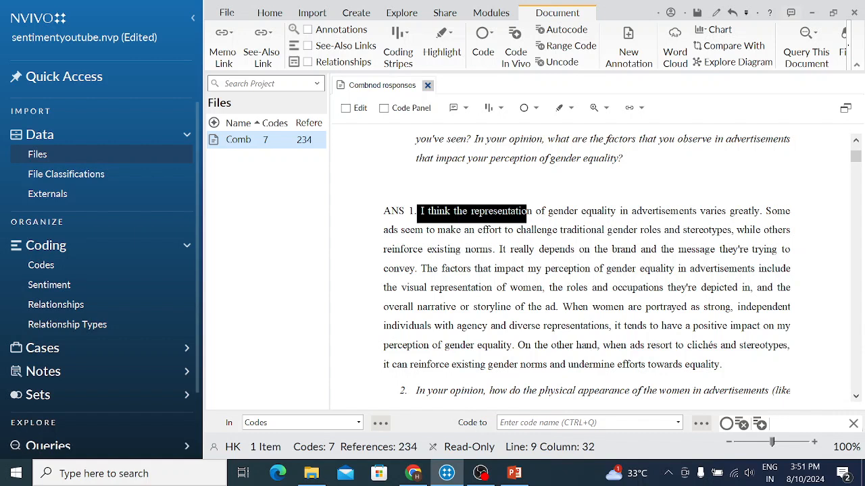
key(shift+Right)
key(shift+Right)
key(shift+Right)
key(shift+Right)
key(shift+Right)
key(shift+Right)
key(shift+Right)
key(shift+Right)
key(shift+Right)
key(shift+Right)
key(shift+Right)
key(shift+Right)
key(shift+Right)
key(shift+Right)
key(shift+Right)
key(shift+Right)
key(shift+Right)
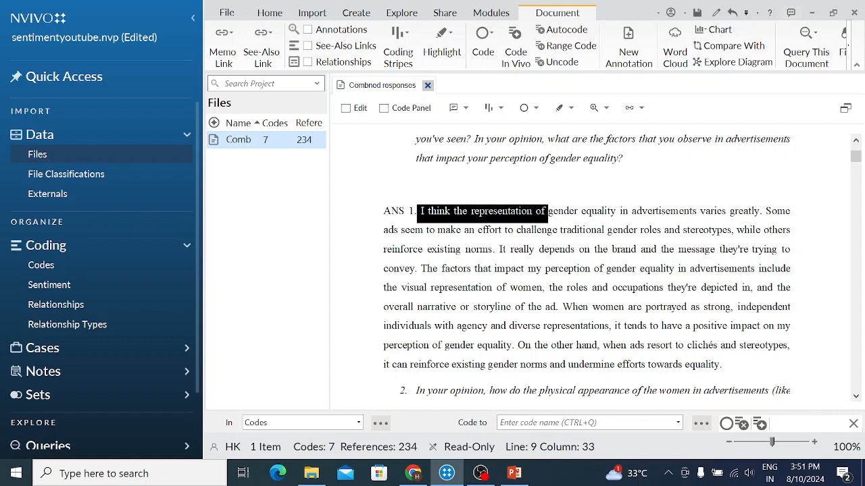
key(shift+Right)
key(shift+Right)
key(shift+Right)
key(shift+Right)
key(shift+Right)
key(shift+Right)
key(shift+Right)
key(shift+Right)
key(shift+Right)
key(shift+Right)
key(shift+Right)
key(shift+Right)
key(shift+Right)
key(shift+Right)
key(shift+Right)
key(shift+Right)
key(shift+Right)
key(shift+Right)
key(shift+Right)
key(shift+Right)
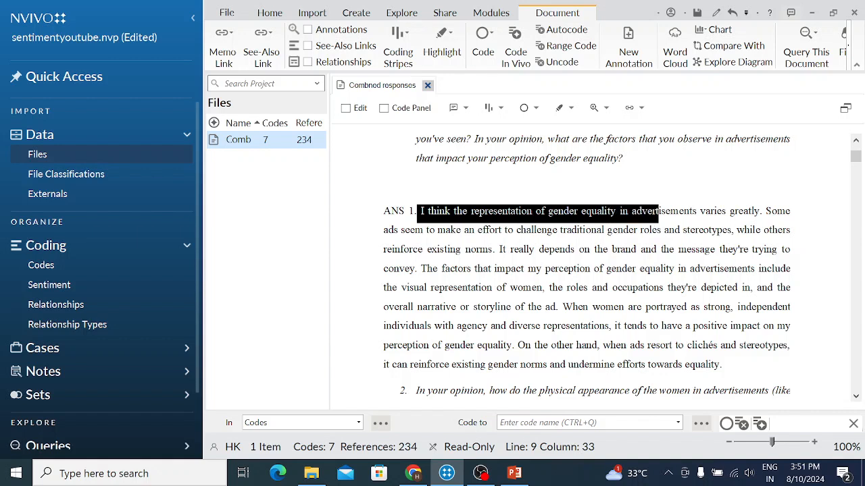
key(shift+Right)
key(shift+Right)
key(shift+Right)
key(shift+Right)
key(shift+Right)
key(shift+Right)
key(shift+Right)
key(shift+Right)
key(shift+Right)
key(shift+Right)
key(shift+Right)
key(shift+Right)
key(shift+Right)
key(shift+Right)
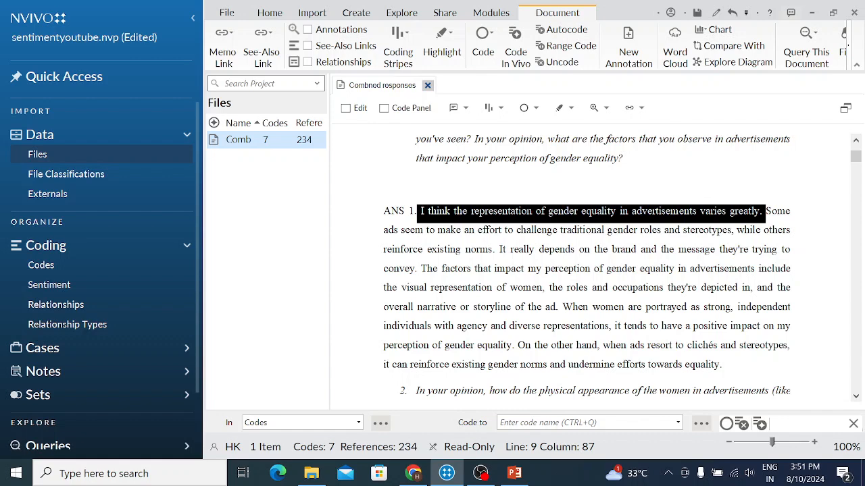
key(ctrl+F2)
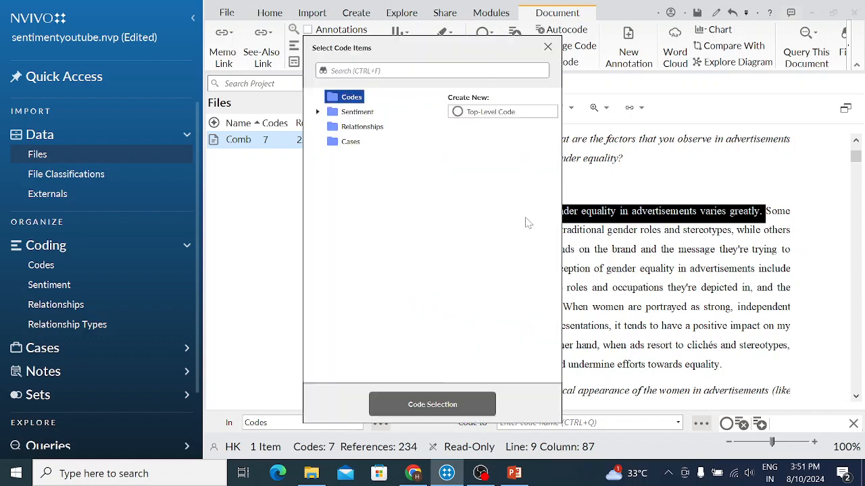
click(346, 113)
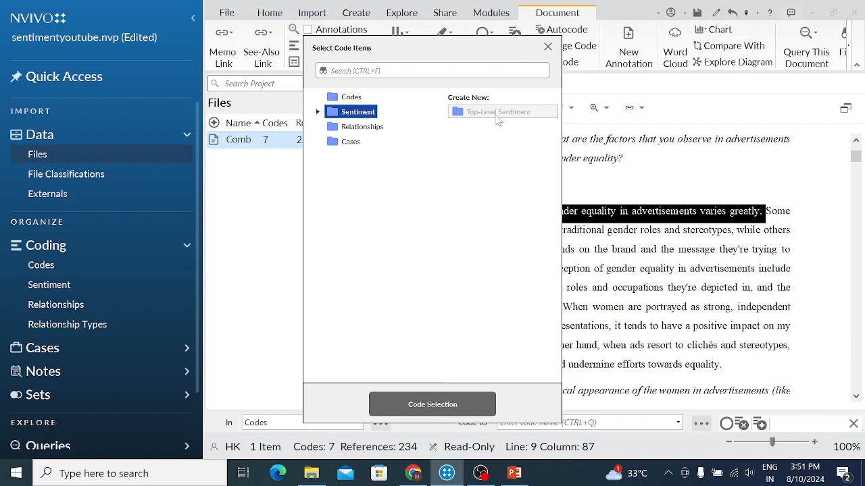
double_click(358, 113)
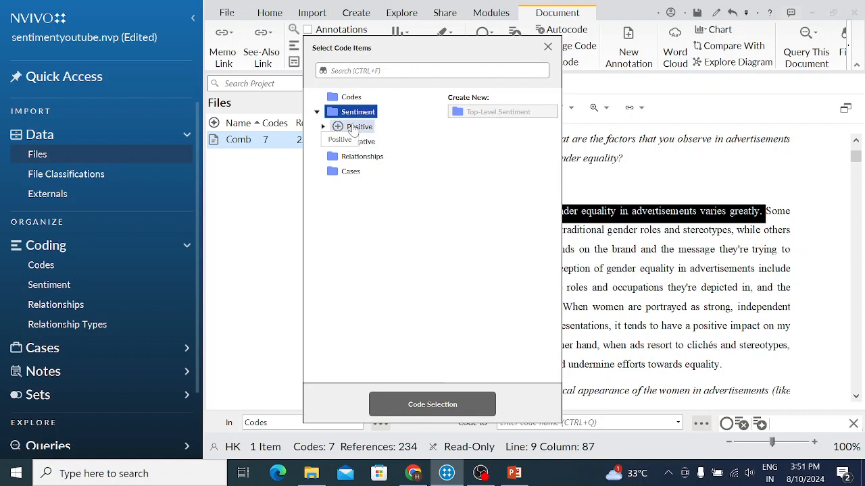
click(356, 128)
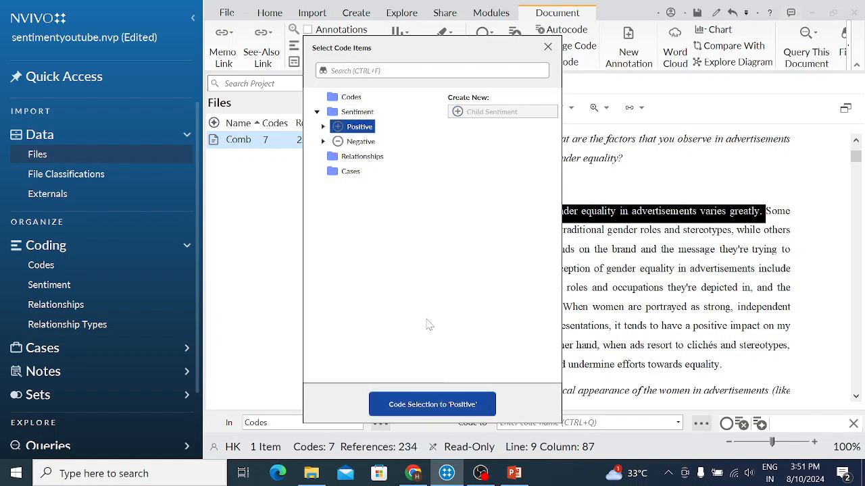
click(454, 403)
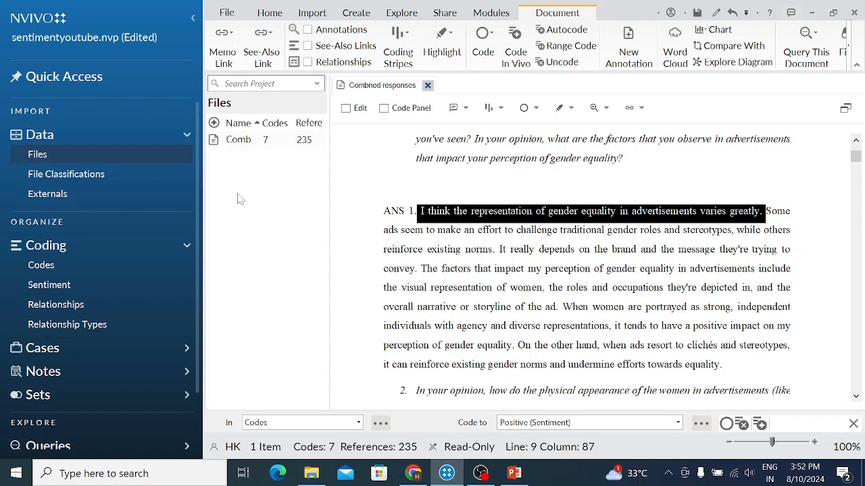
Autocode the combined responses file by identifying sentiment, coding at sentence level.
right_click(228, 149)
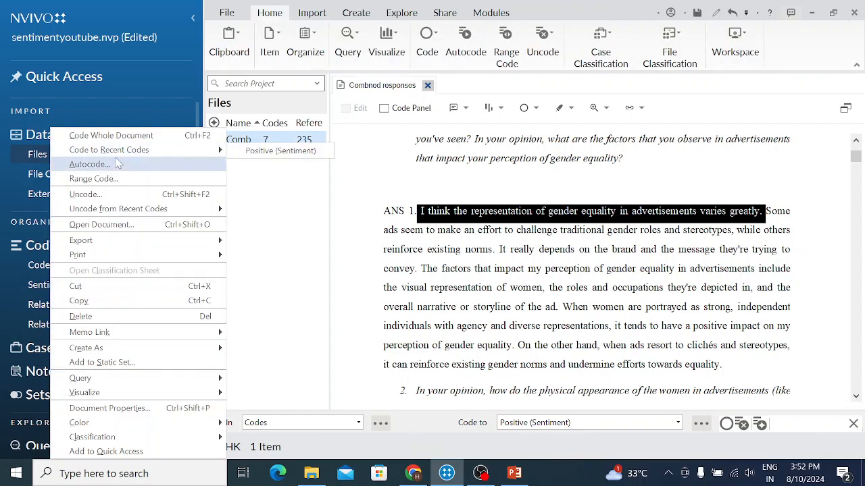
click(115, 163)
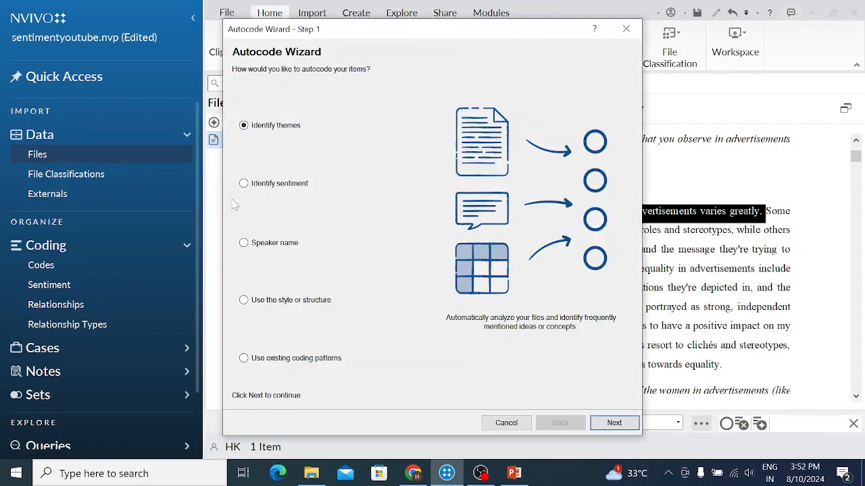
click(245, 184)
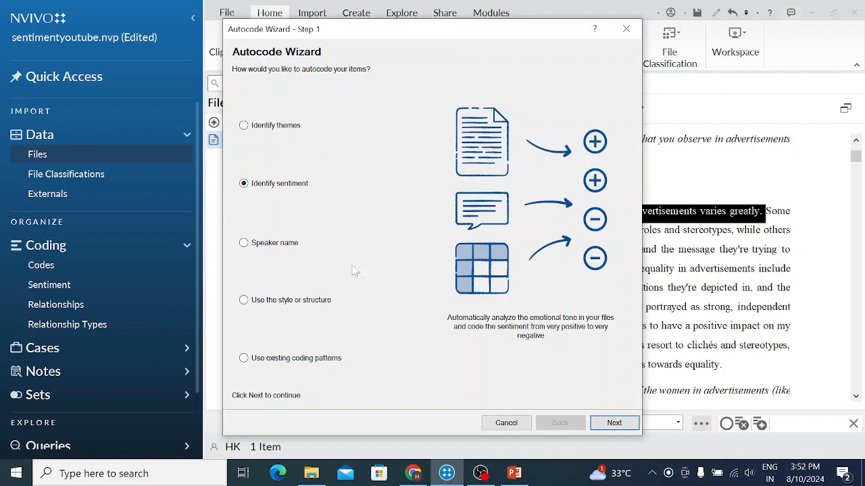
click(634, 426)
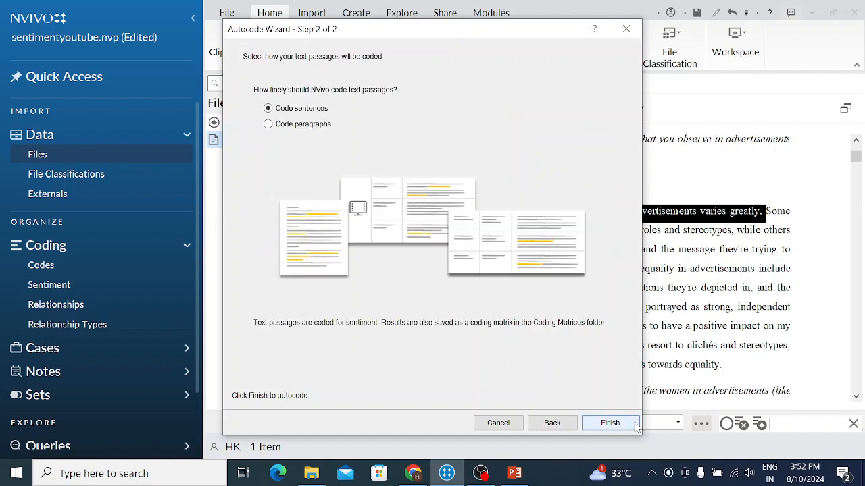
click(628, 423)
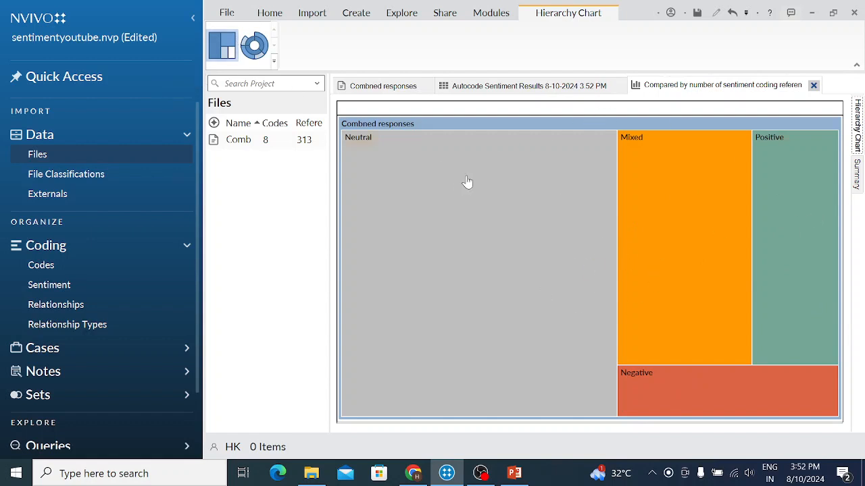
View the sentiment hierarchy chart as a sunburst and the Autocode Sentiment Results matrix as a chart.
click(260, 49)
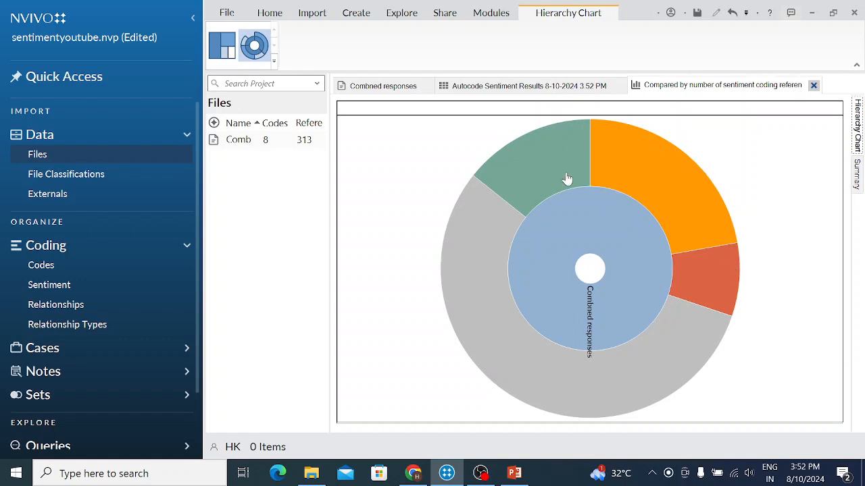
click(567, 88)
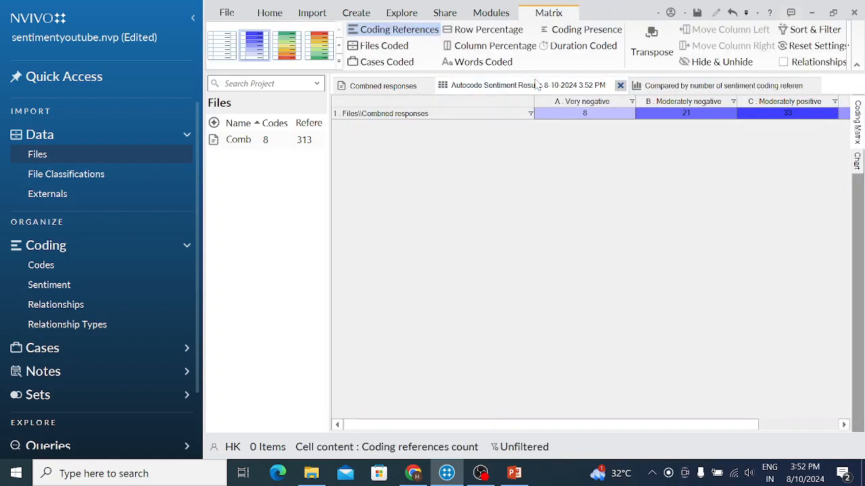
click(856, 169)
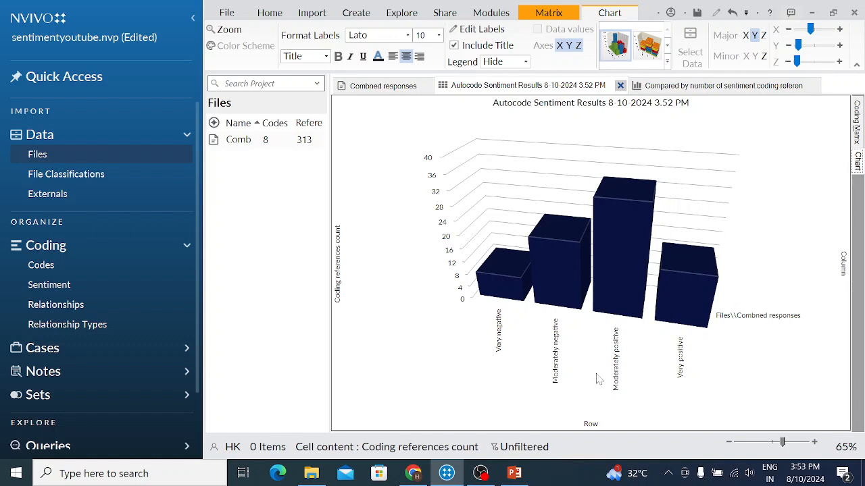
Switch to ChatGPT in Chrome and attach the file "Combned responses" from the WP Project folder to the message.
click(415, 473)
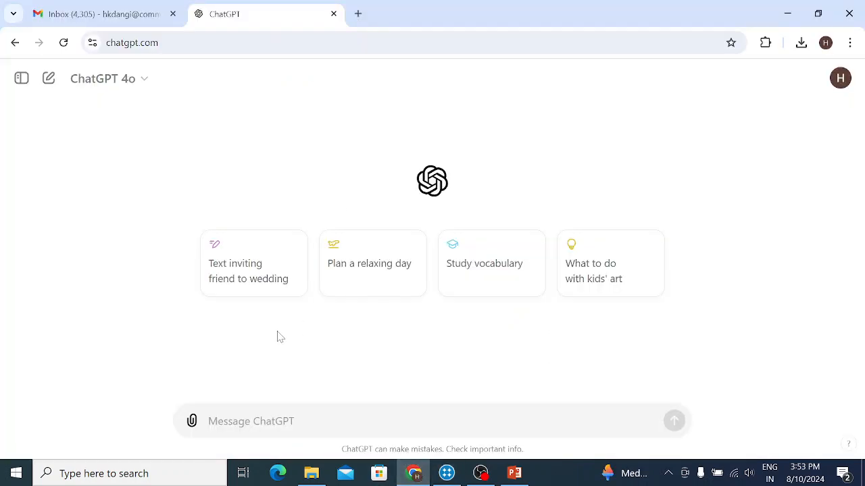
click(191, 422)
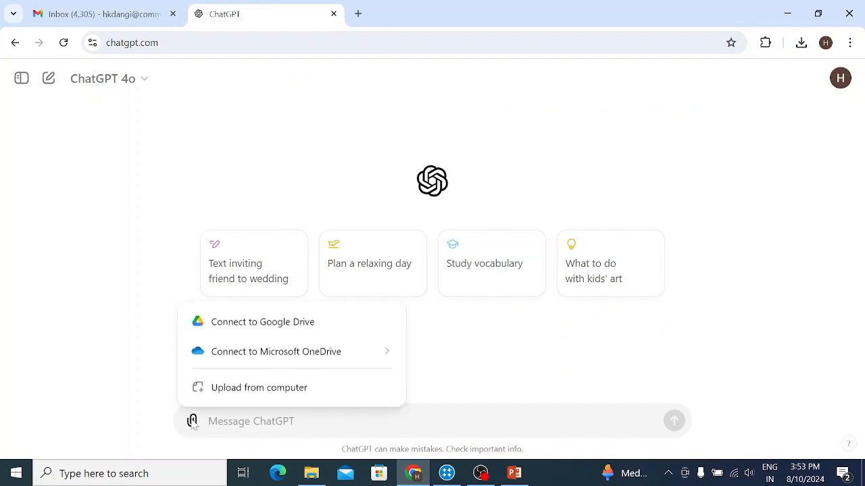
click(249, 391)
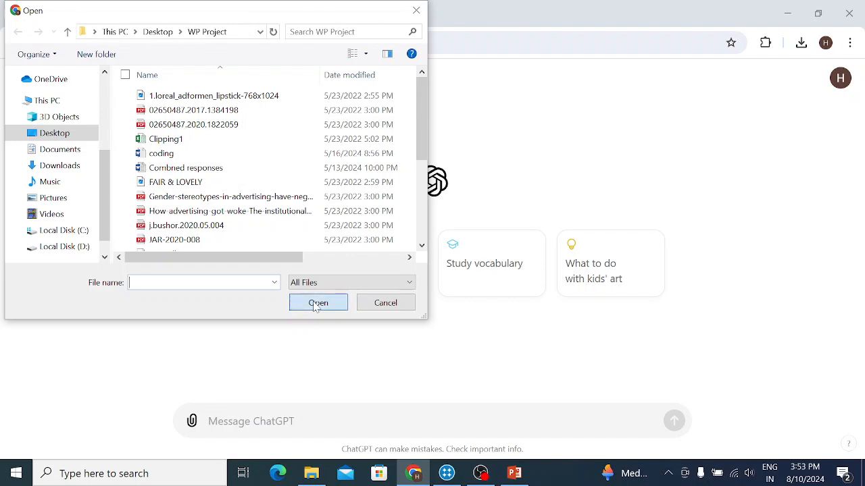
click(192, 168)
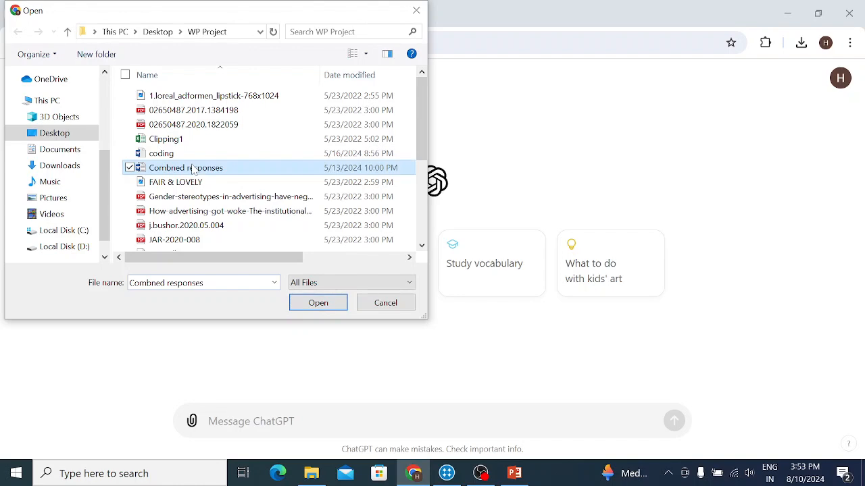
click(318, 302)
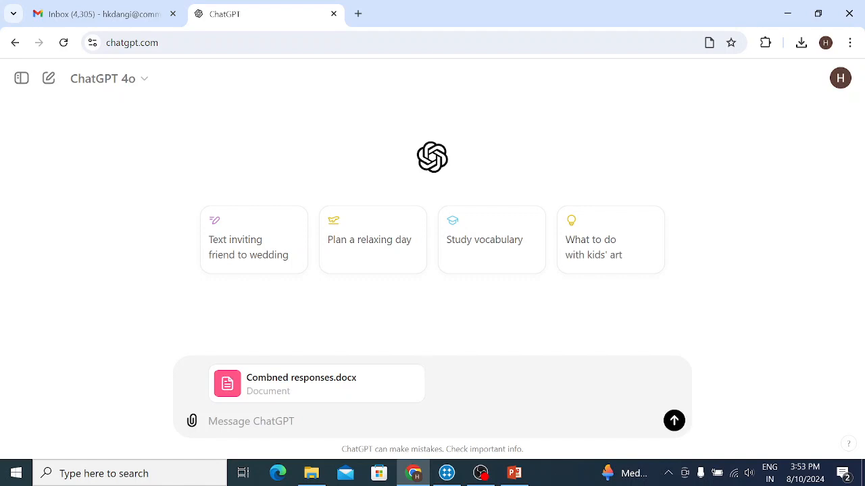
Send the prompt "summarise above file in 100 words" with the attached document.
text(su)
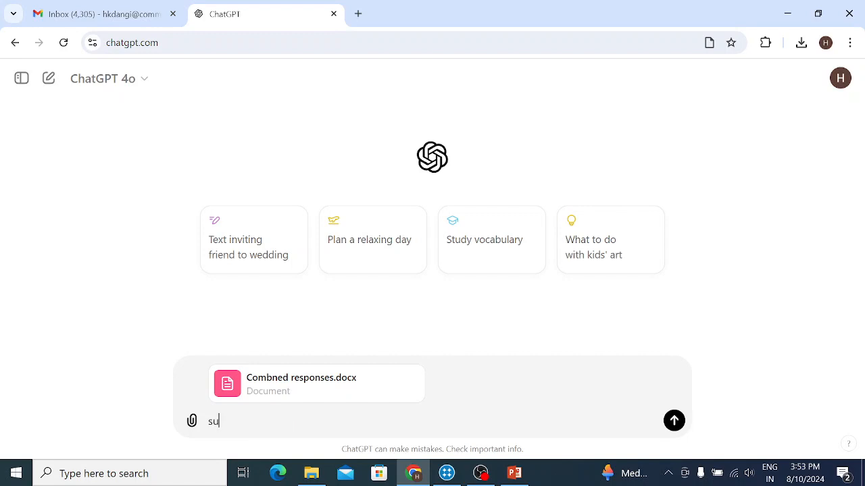
text(mmarise)
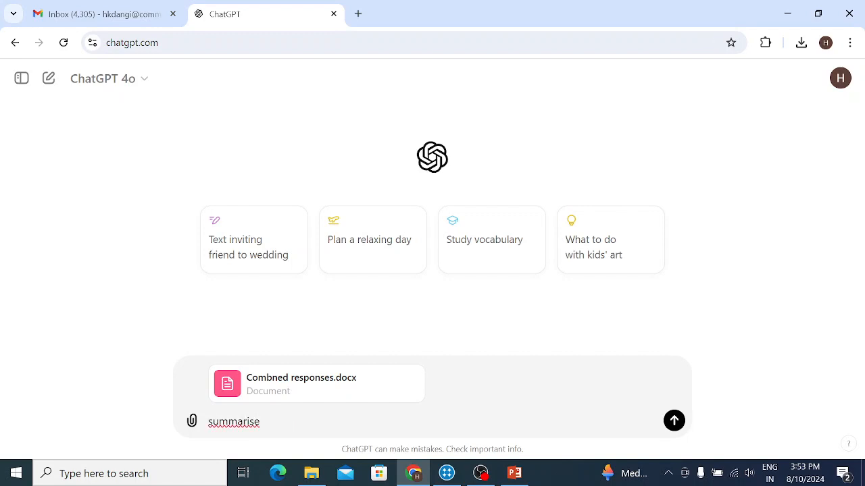
text( above file in 100 words)
key(Return)
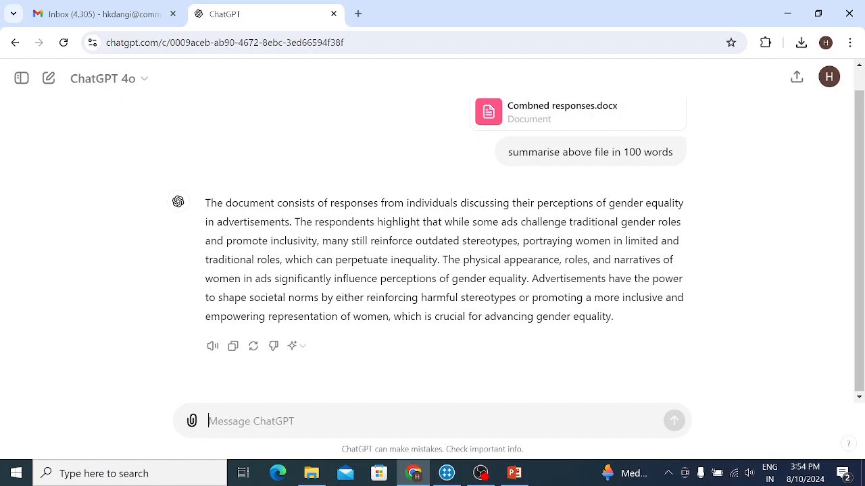
Send the prompt "can you identify sentiment from file uploaded, sentiment could be positive and negative".
text(n )
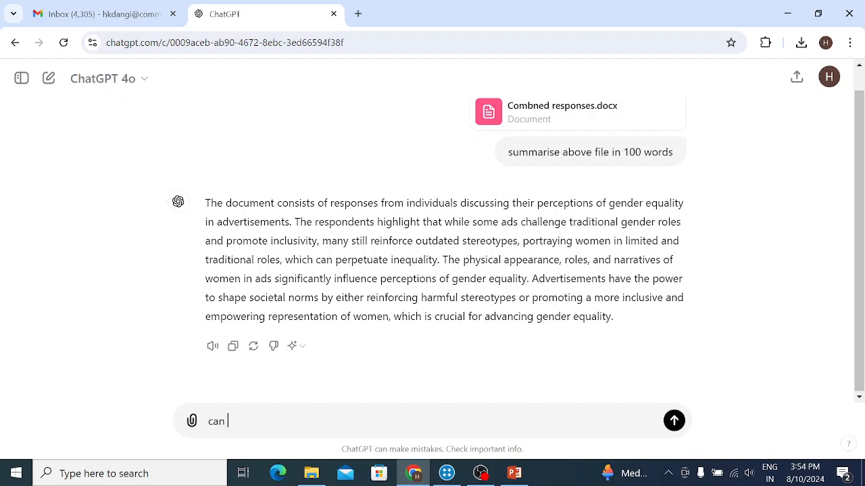
text(you iden)
text(tify s)
text(e)
key(BackSpace)
text(et)
key(BackSpace)
text(ntiment )
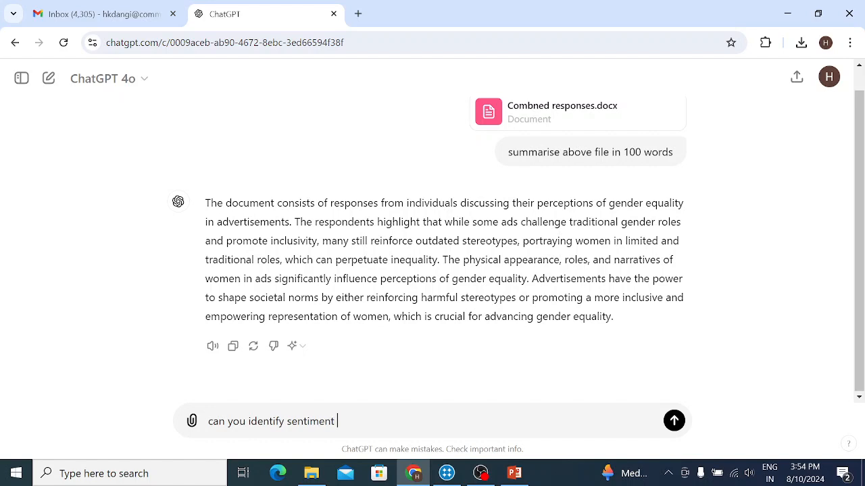
text(from file uploaded, )
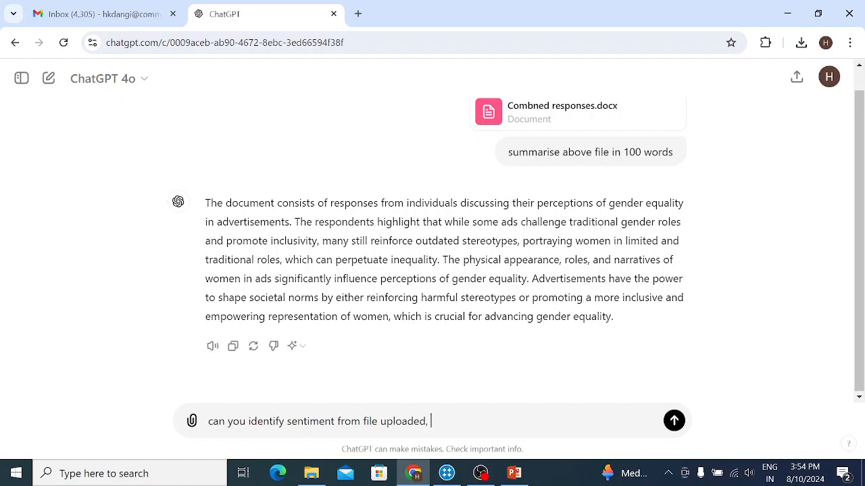
text(sentmen)
key(BackSpace)
key(BackSpace)
key(BackSpace)
text(iment could be )
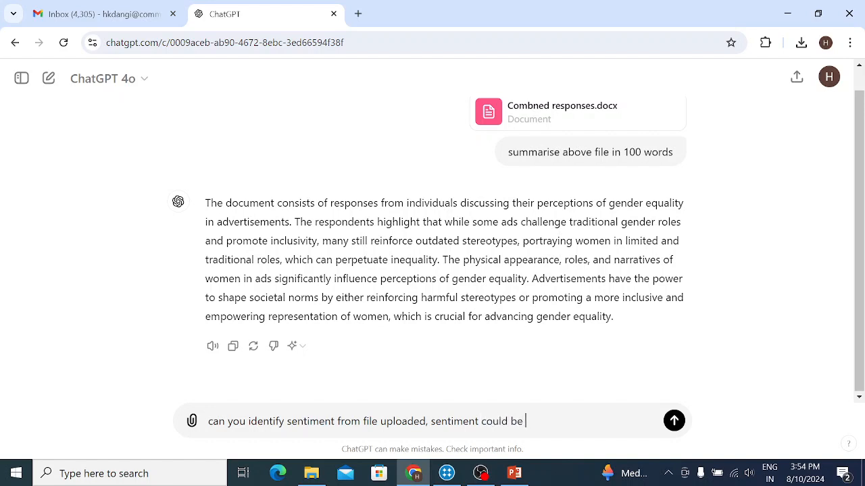
text(positive)
text(, ne)
key(BackSpace)
key(BackSpace)
key(BackSpace)
text(and negative)
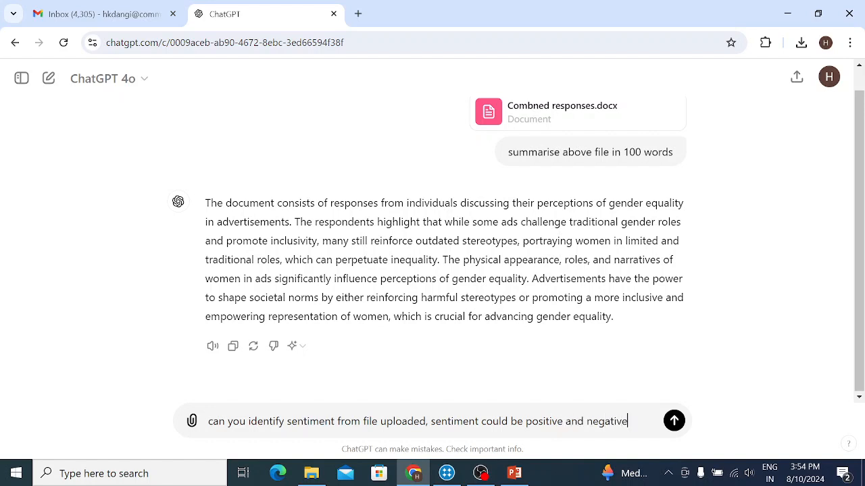
key(Return)
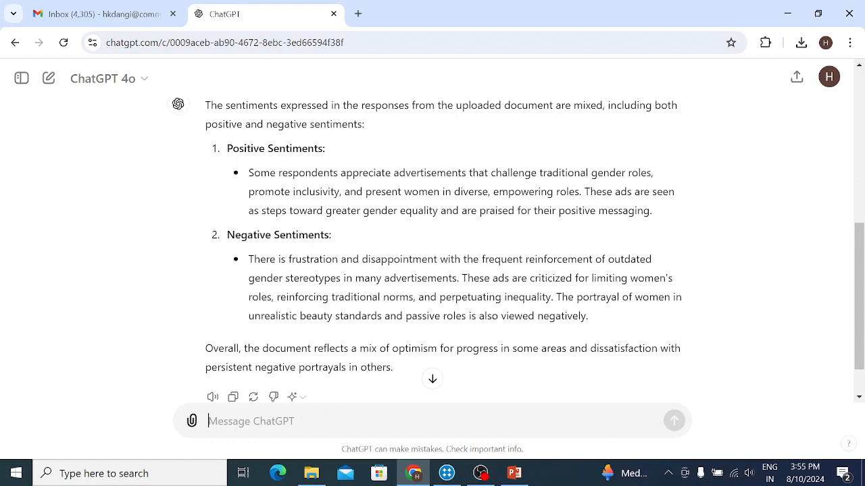
Send the prompt "can you identify sentiments respondent wise and present in table form".
text(can you identi)
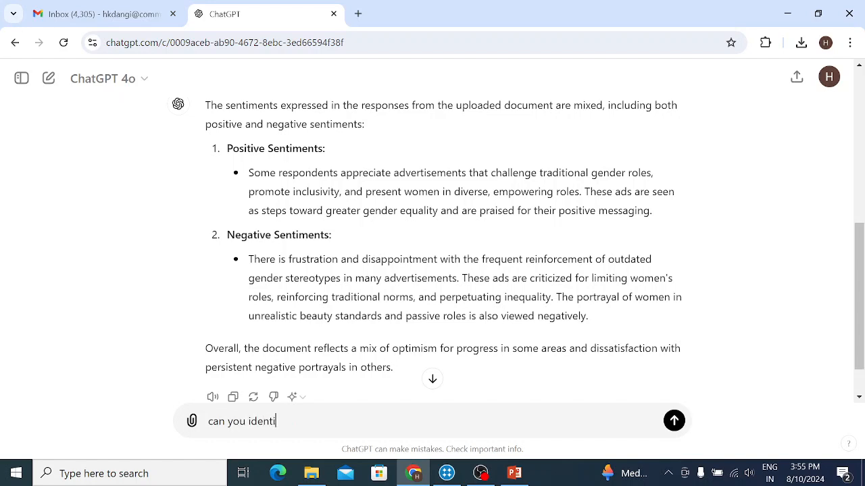
text(fy sentiments respondent wise an)
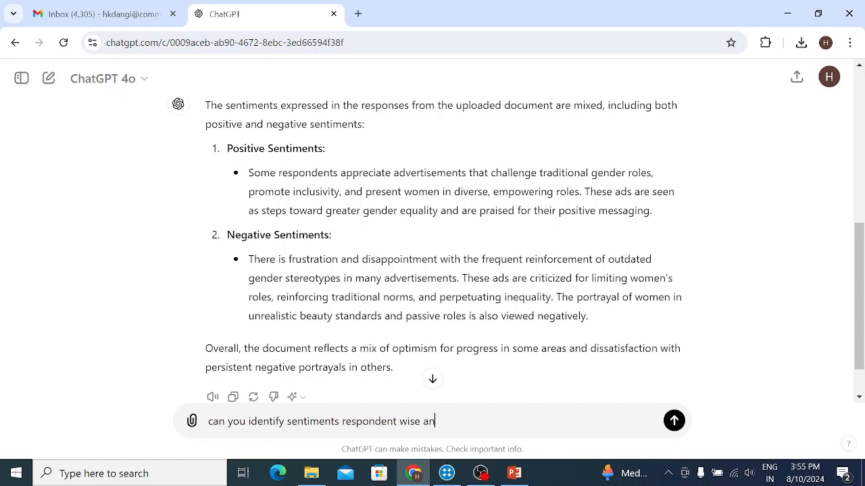
text(d present in table form)
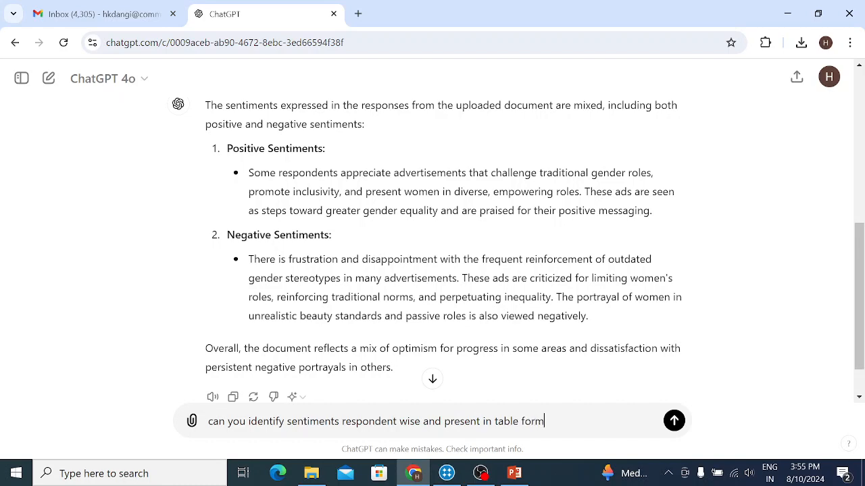
key(Return)
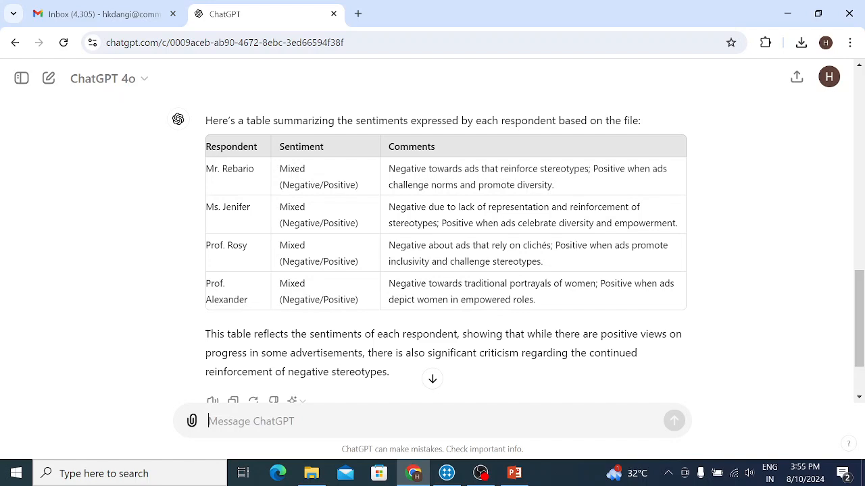
Send the prompt "can you insert third column with excerpts" to extend the respondent sentiment table.
text(can)
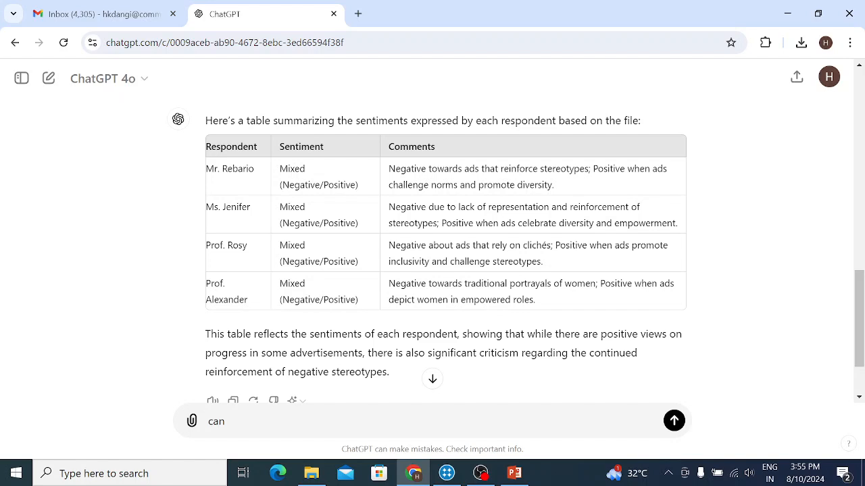
text( you insert third co)
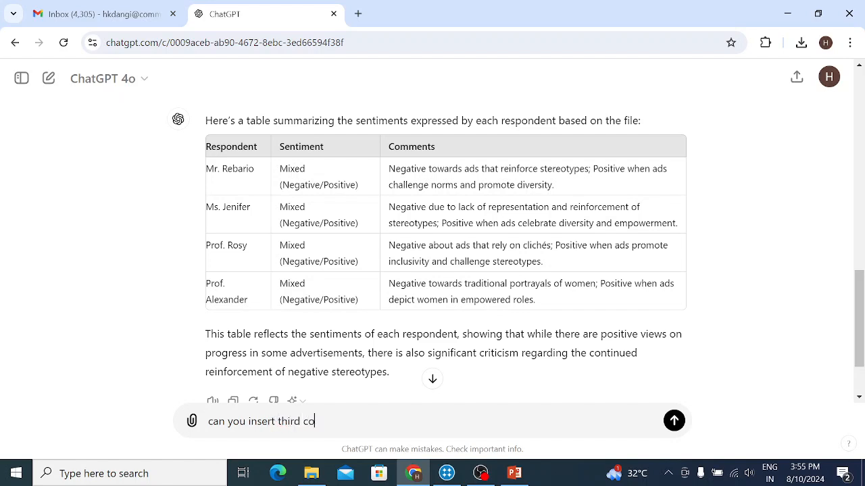
text(lumn with excerpts)
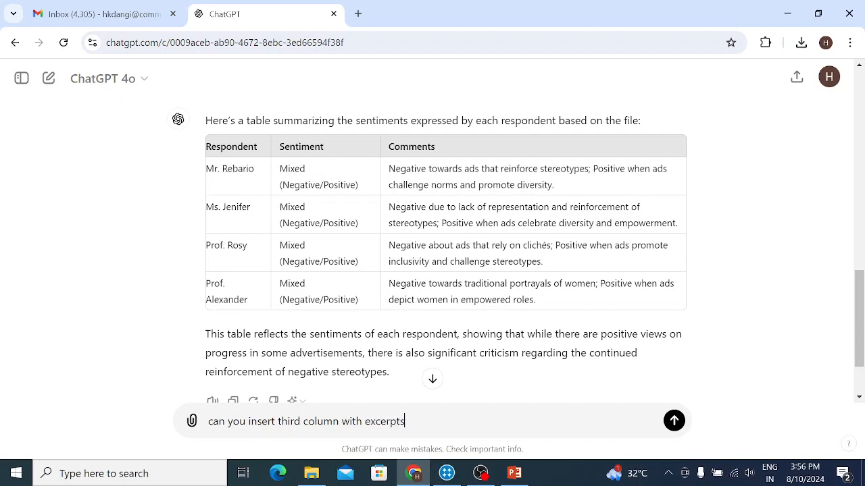
key(Return)
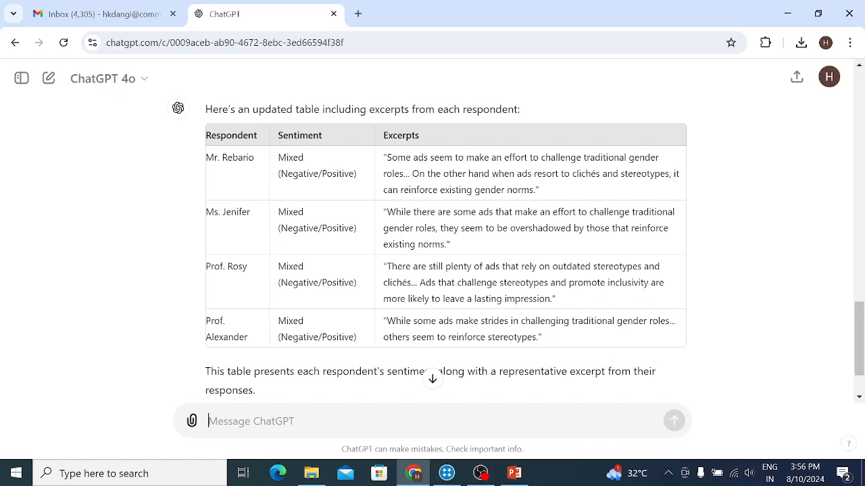
Write the message "can you provide demographic details", using the spelling suggestion to correct the misspelled "demographic".
text(can you provide demograhic detai)
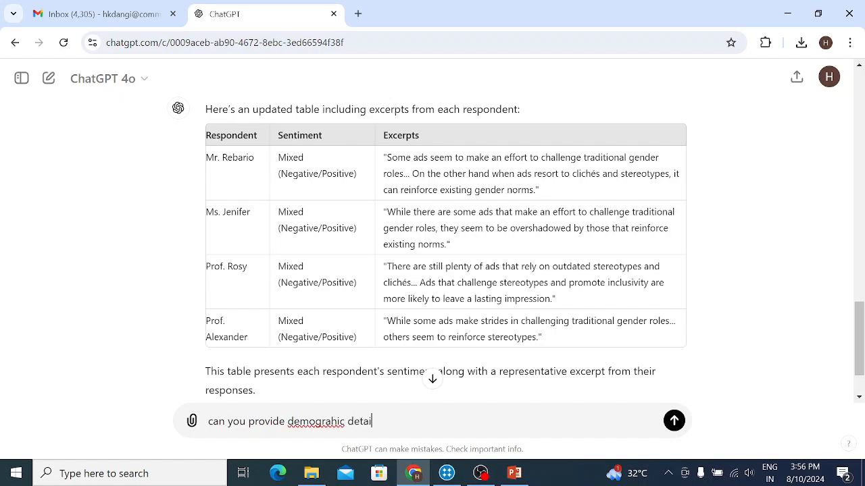
text(ls)
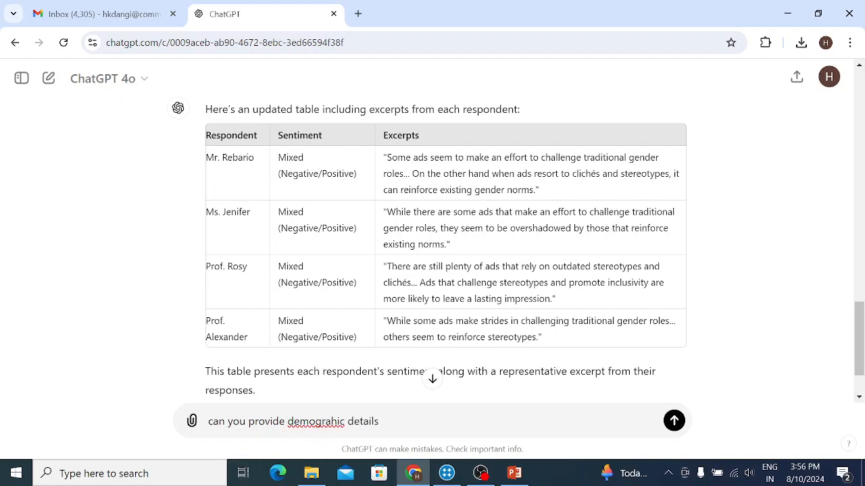
right_click(318, 423)
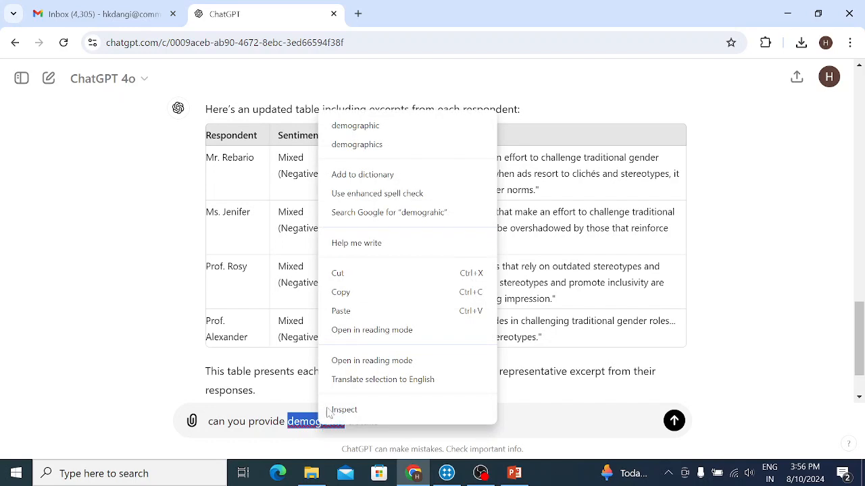
click(368, 127)
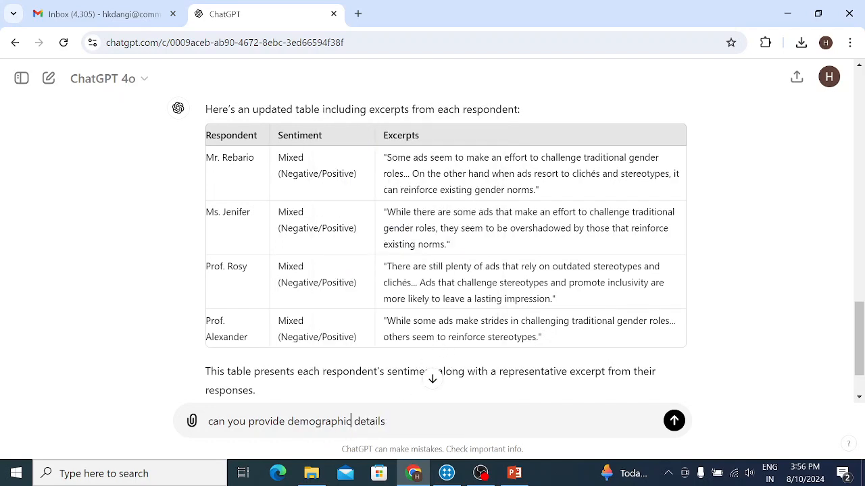
Complete the message with "and present in the fourth column" and send it.
text(and present in the fort)
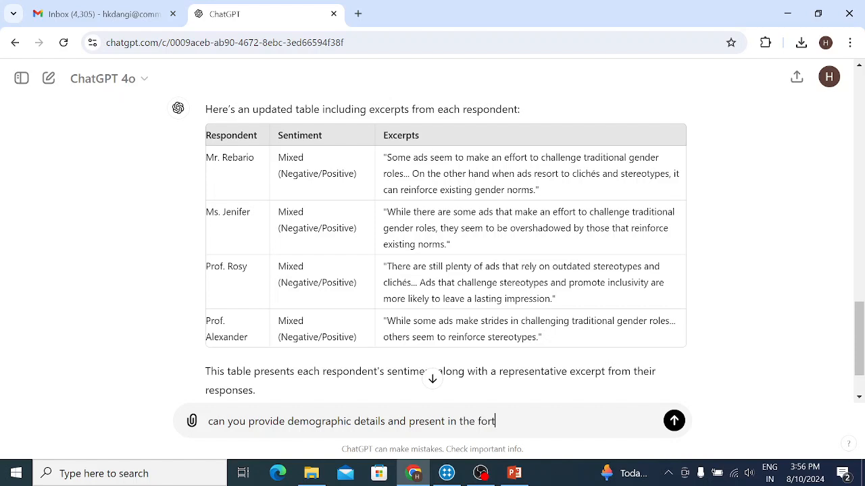
text(h c)
key(BackSpace)
key(BackSpace)
key(BackSpace)
key(BackSpace)
text(urth column)
key(Return)
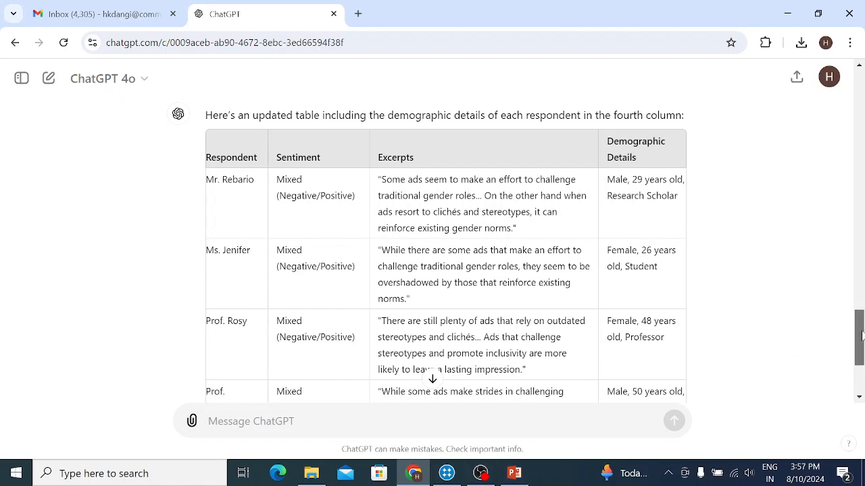
Send the prompt "can you present above sentiments in chart form" and review the chart and the respondent table.
scroll(859, 336, down, 3)
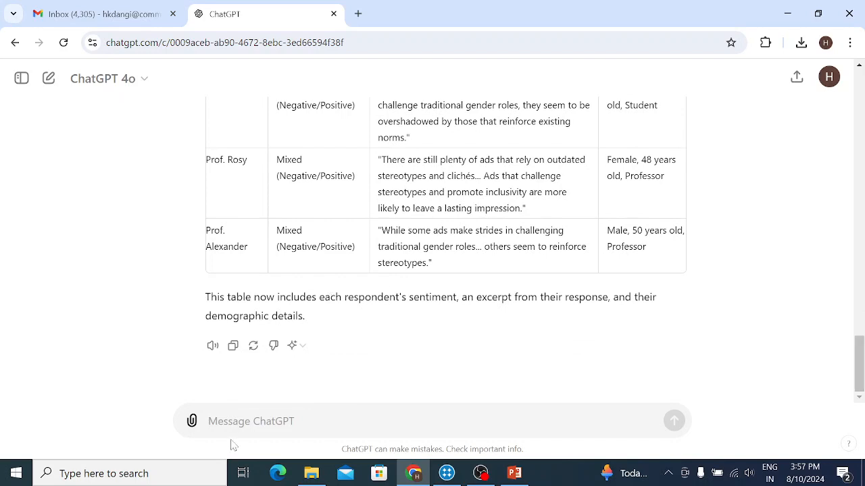
text(can yp)
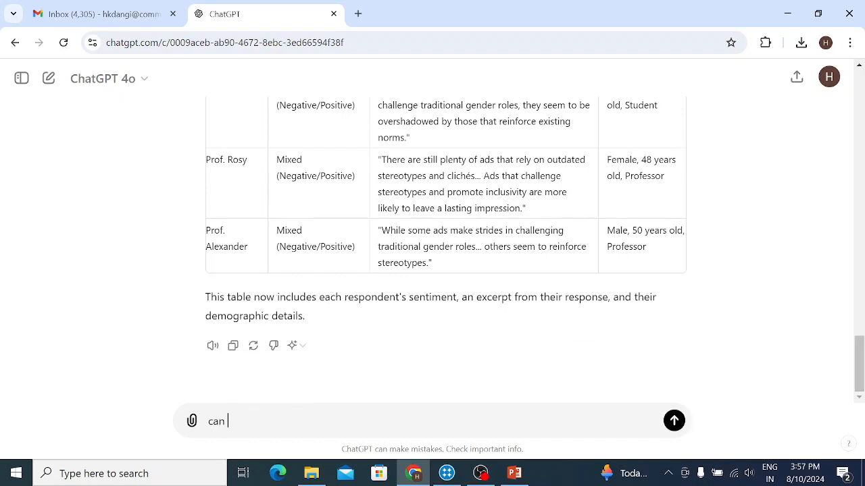
key(BackSpace)
text(ou presemt)
key(BackSpace)
key(BackSpace)
text(nt abov)
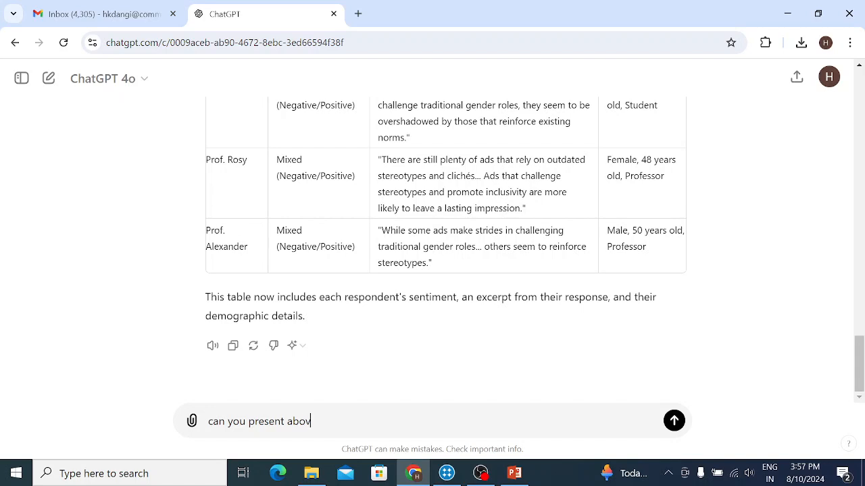
text(e sentiments in cha)
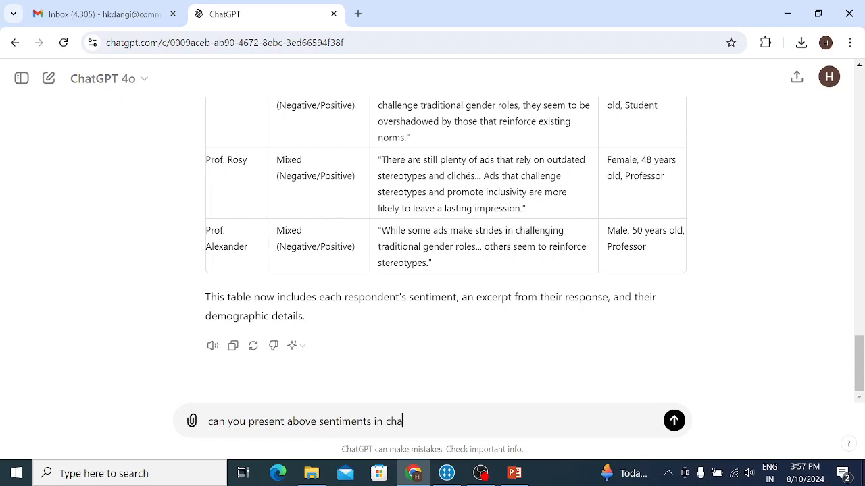
text(rt form)
key(Return)
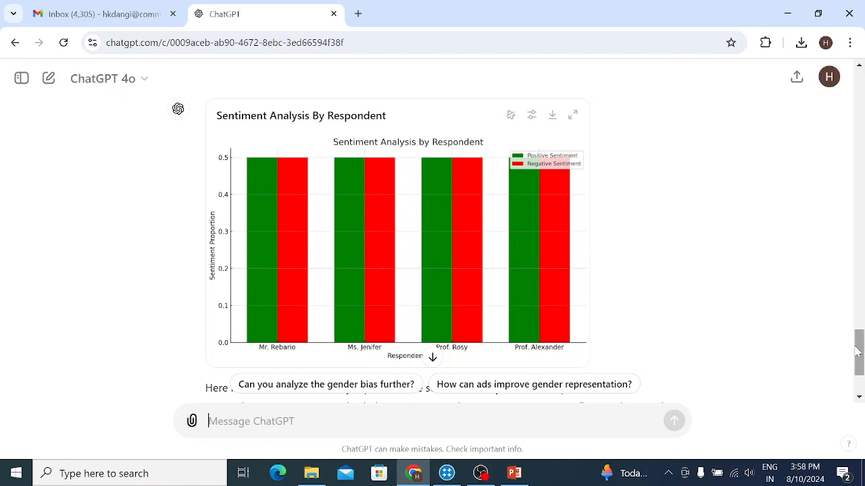
mouse_move(860, 347)
mouse_down()
mouse_move(859, 367)
mouse_move(857, 337)
mouse_move(854, 353)
mouse_up()
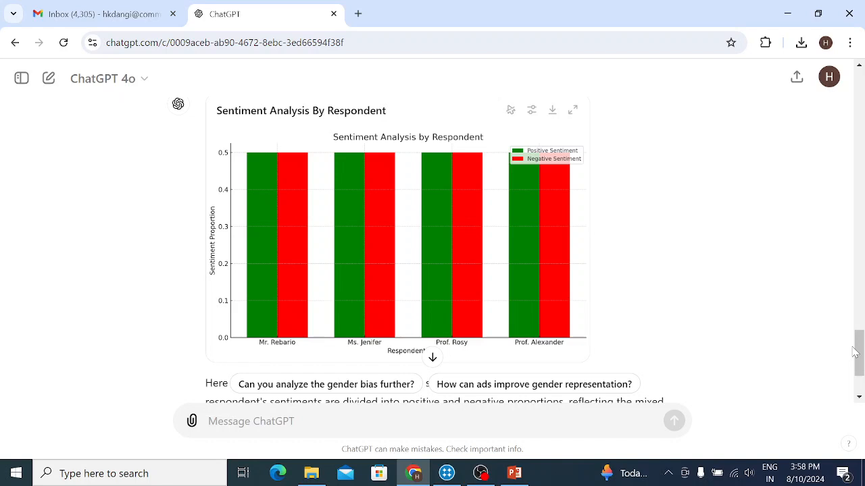
drag(856, 352, 857, 300)
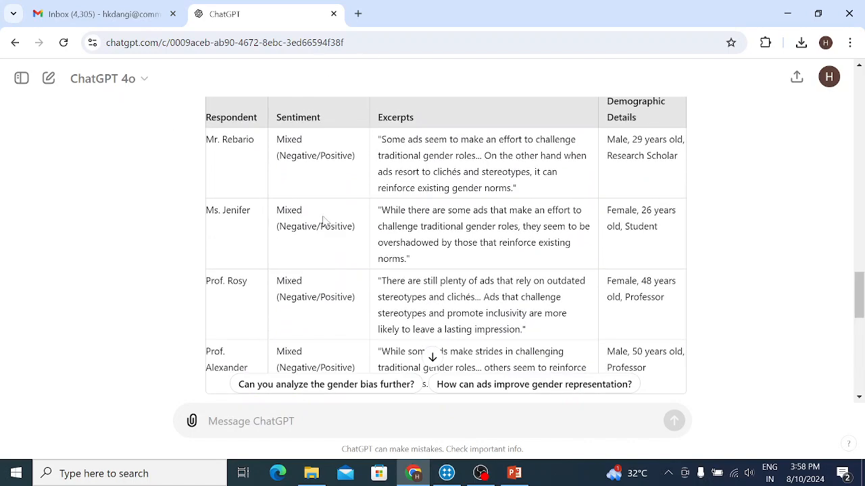